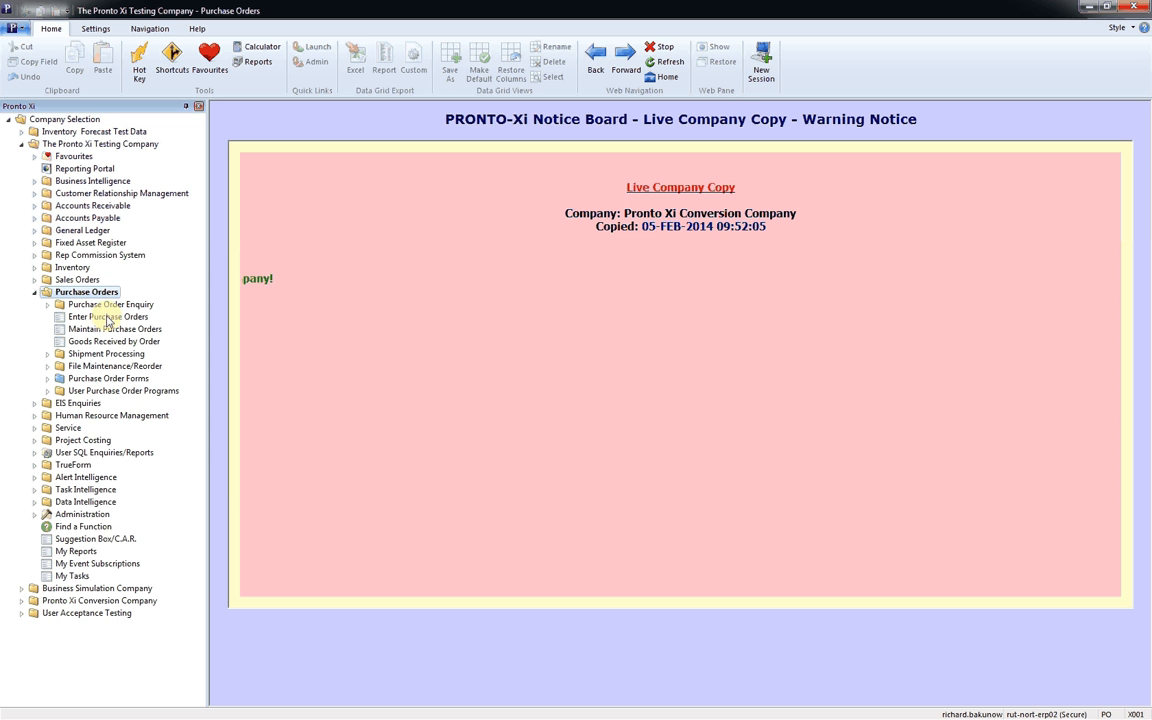
# Start entering a new purchase order in the Pronto Xi Testing Company and open the supplier lookup
pyautogui.doubleClick(107, 317)
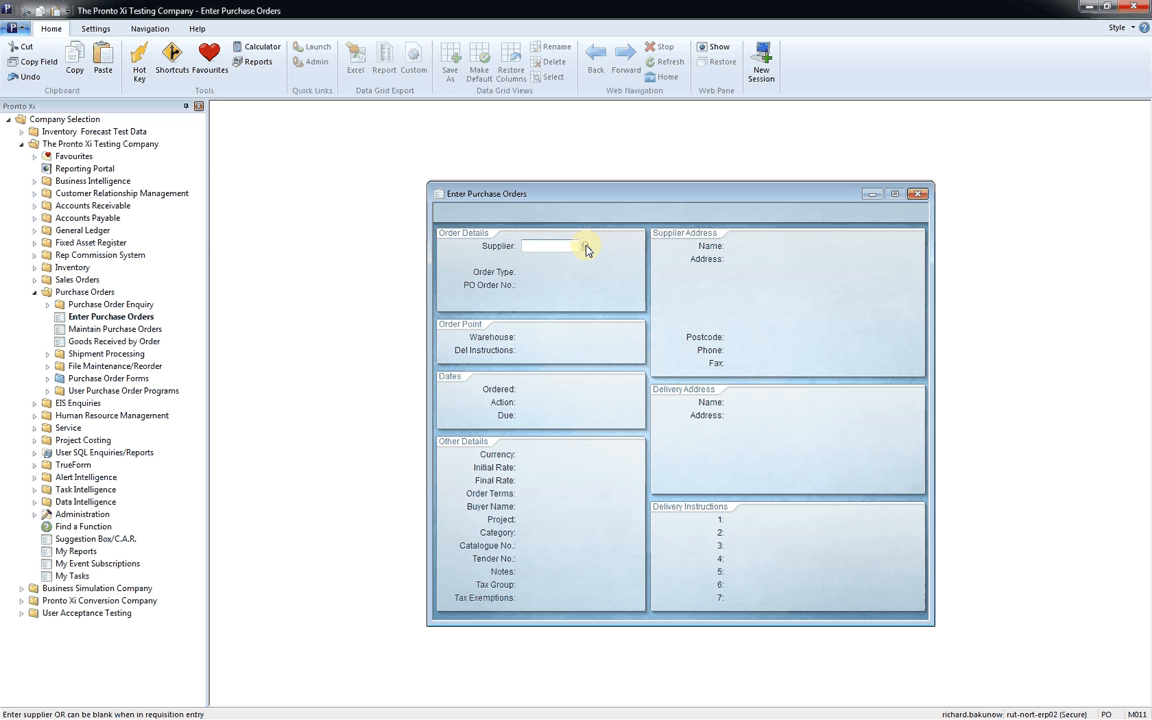
pyautogui.click(586, 249)
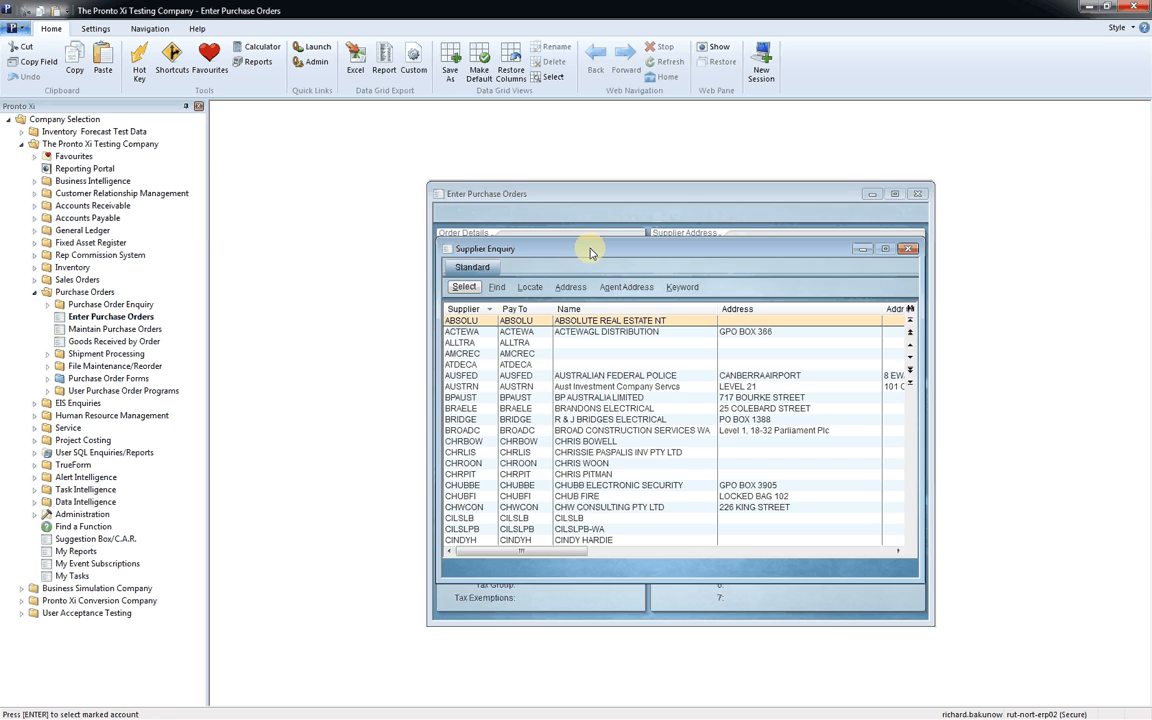
# Browse the Supplier Enquiry list to examine the supplier codes and names available for the order
pyautogui.press('Down')
pyautogui.press('Down')
pyautogui.press('Down')
pyautogui.press('Down')
pyautogui.press('Down')
pyautogui.press('Down')
pyautogui.press('Down')
pyautogui.press('Down')
pyautogui.press('Down')
pyautogui.press('Down')
pyautogui.press('Down')
pyautogui.press('Down')
pyautogui.press('Down')
pyautogui.press('Down')
pyautogui.press('Down')
pyautogui.press('Down')
pyautogui.press('Down')
pyautogui.press('Down')
pyautogui.press('Down')
pyautogui.press('Down')
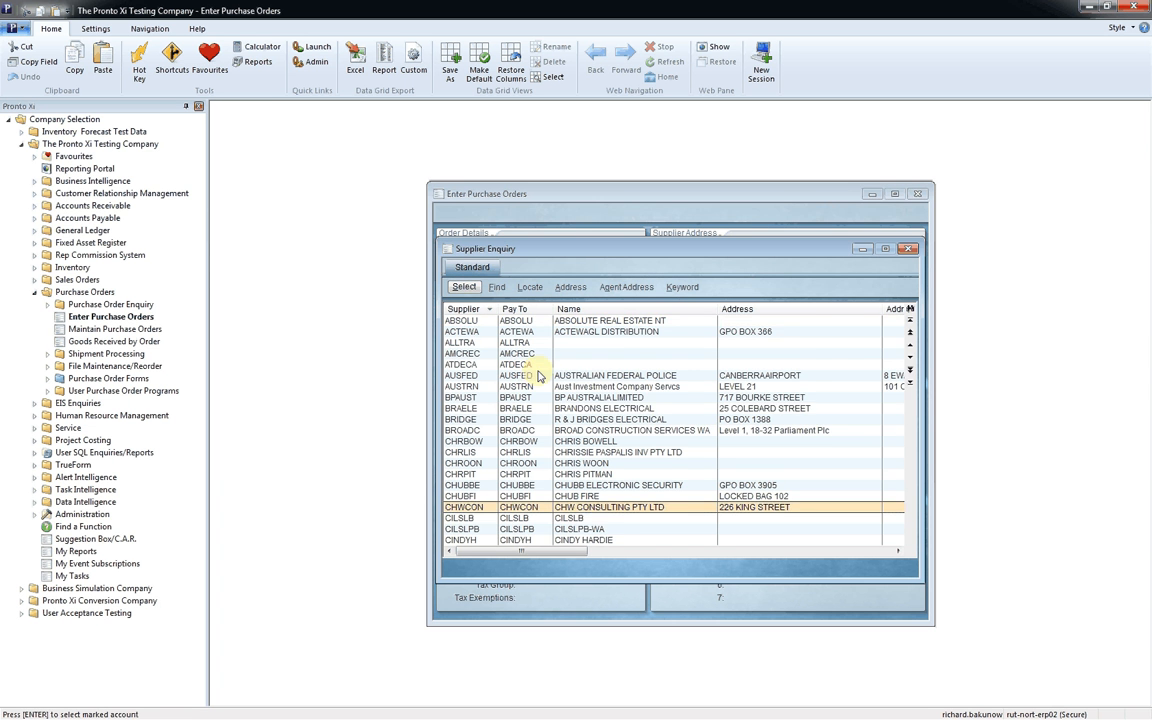
pyautogui.press('Down')
pyautogui.press('Down')
pyautogui.press('Down')
pyautogui.press('Down')
pyautogui.press('Down')
pyautogui.press('Down')
pyautogui.press('Down')
pyautogui.press('Down')
pyautogui.press('Down')
pyautogui.press('Down')
pyautogui.press('Down')
pyautogui.press('Down')
pyautogui.press('Down')
pyautogui.press('Down')
pyautogui.press('Down')
pyautogui.press('Down')
pyautogui.press('Down')
pyautogui.press('Down')
pyautogui.press('Down')
pyautogui.press('Down')
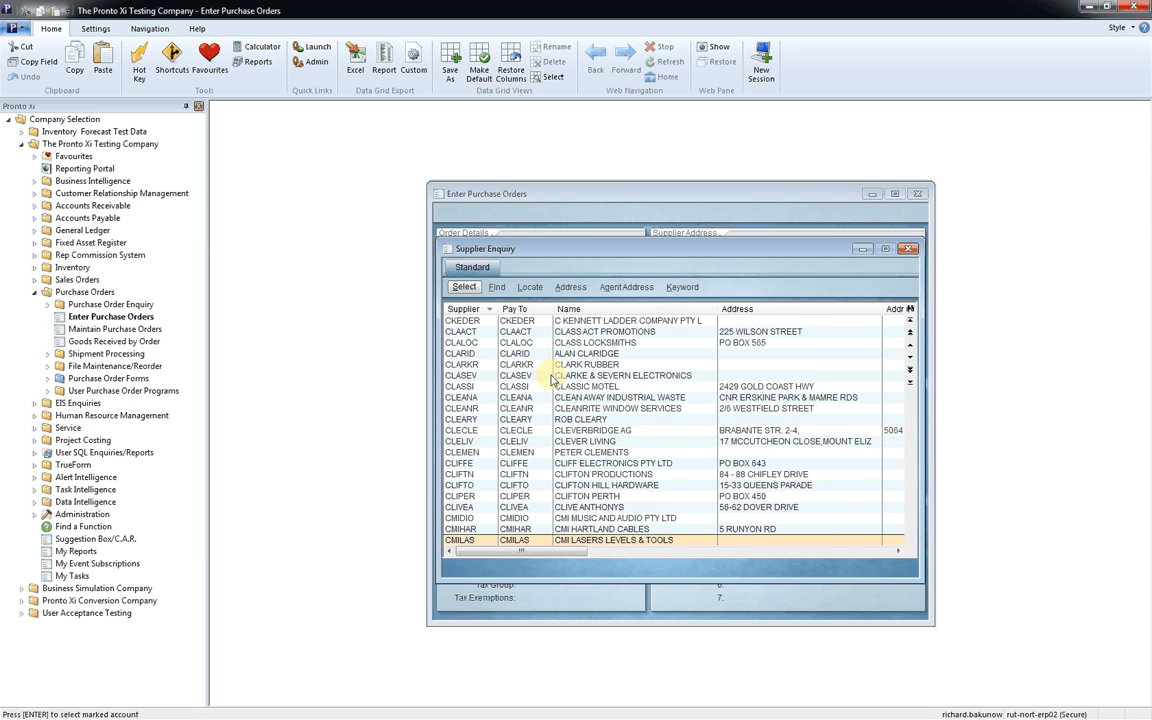
pyautogui.press('Down')
pyautogui.press('Down')
pyautogui.press('Down')
pyautogui.press('Down')
pyautogui.press('Down')
pyautogui.press('Down')
pyautogui.press('Down')
pyautogui.press('Down')
pyautogui.press('Down')
pyautogui.press('Down')
pyautogui.press('Down')
pyautogui.press('Down')
pyautogui.press('Down')
pyautogui.press('Down')
pyautogui.press('Down')
pyautogui.press('Down')
pyautogui.press('Down')
pyautogui.press('Down')
pyautogui.press('Down')
pyautogui.press('Down')
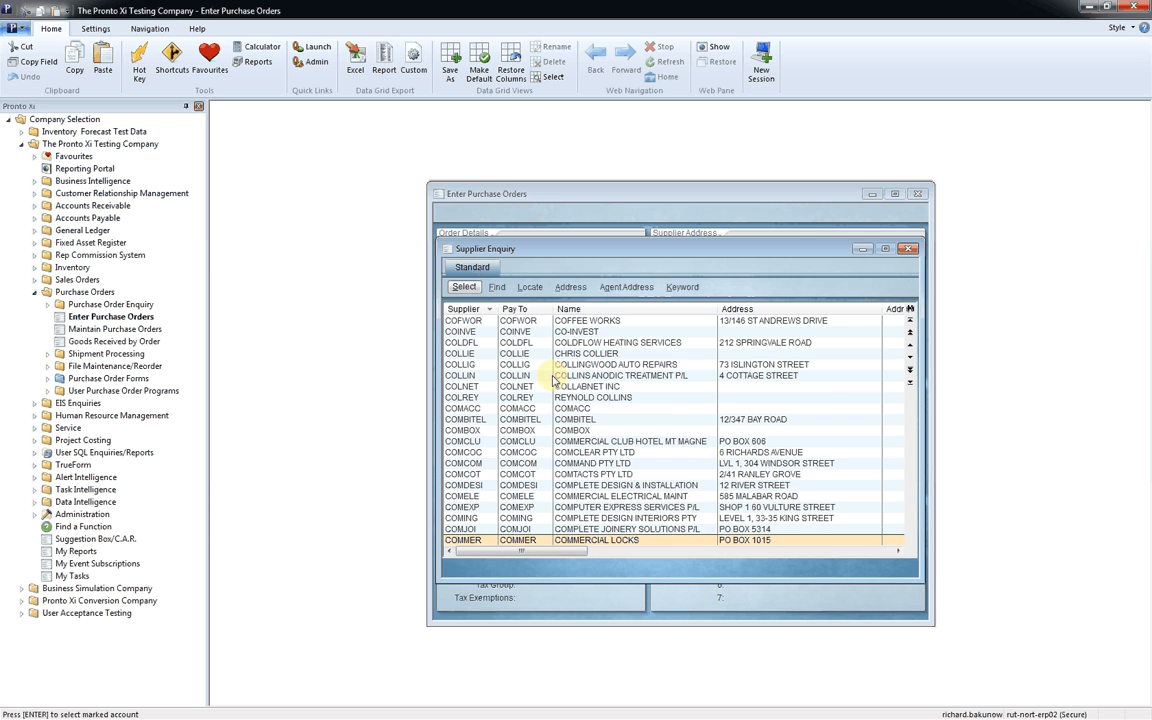
pyautogui.press('Down')
pyautogui.press('Down')
pyautogui.press('Down')
pyautogui.press('Down')
pyautogui.press('Down')
pyautogui.press('Down')
pyautogui.press('Down')
pyautogui.press('Down')
pyautogui.press('Down')
pyautogui.press('Down')
pyautogui.click(553, 376)
pyautogui.scroll(-1, 555, 381)
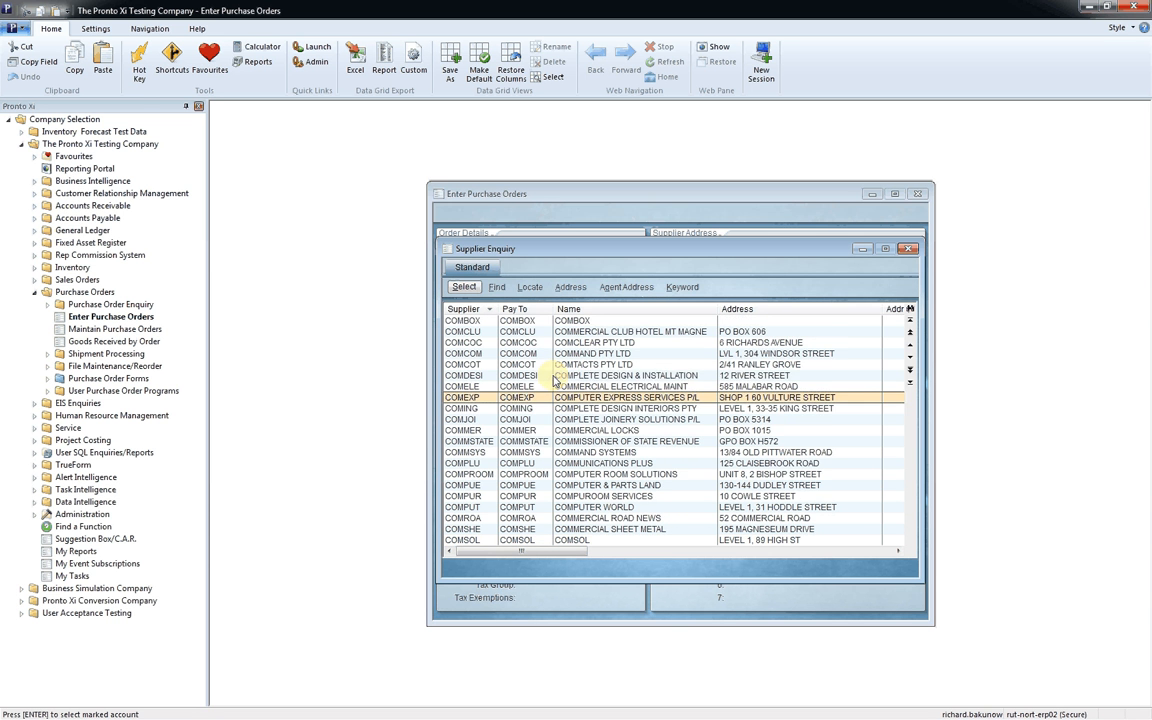
pyautogui.scroll(3, 557, 382)
pyautogui.scroll(-2, 557, 383)
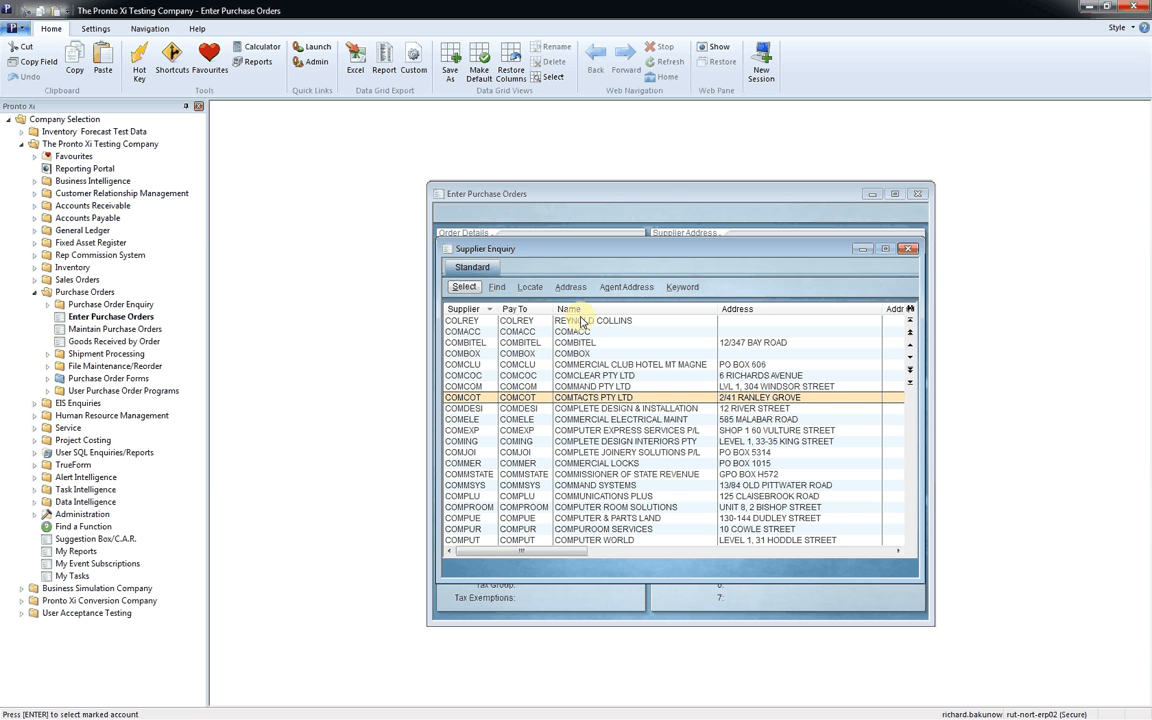
# Search the suppliers by the keyword "electric"
pyautogui.click(686, 290)
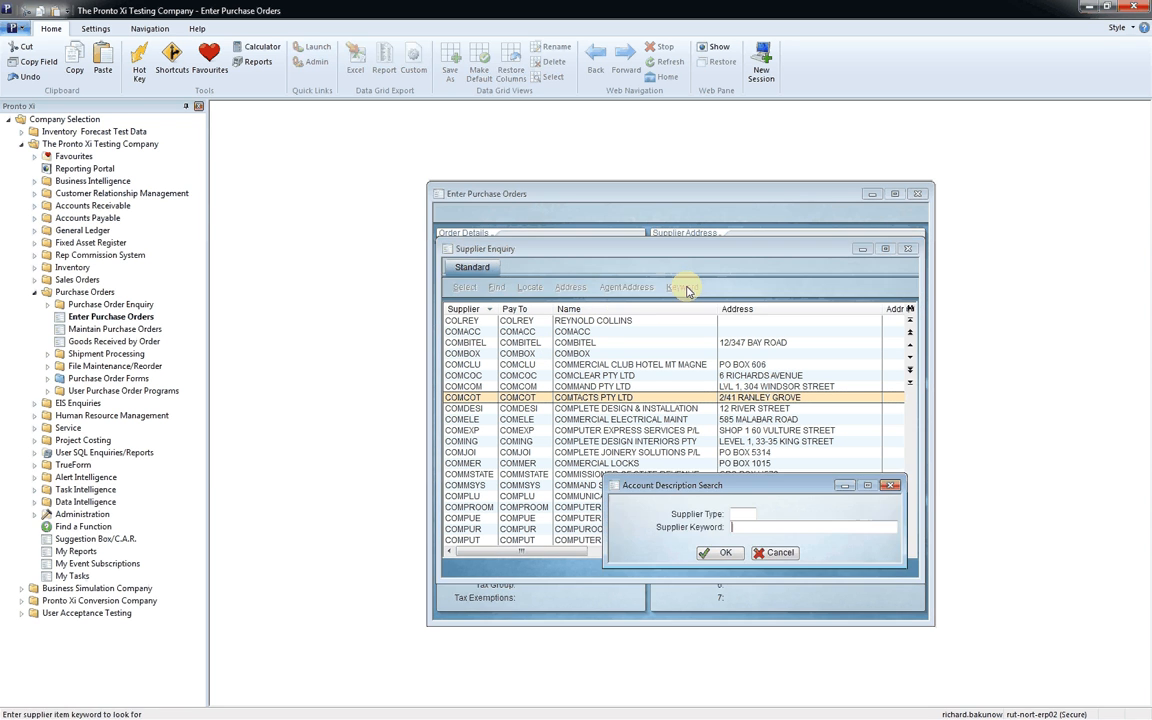
pyautogui.write('e')
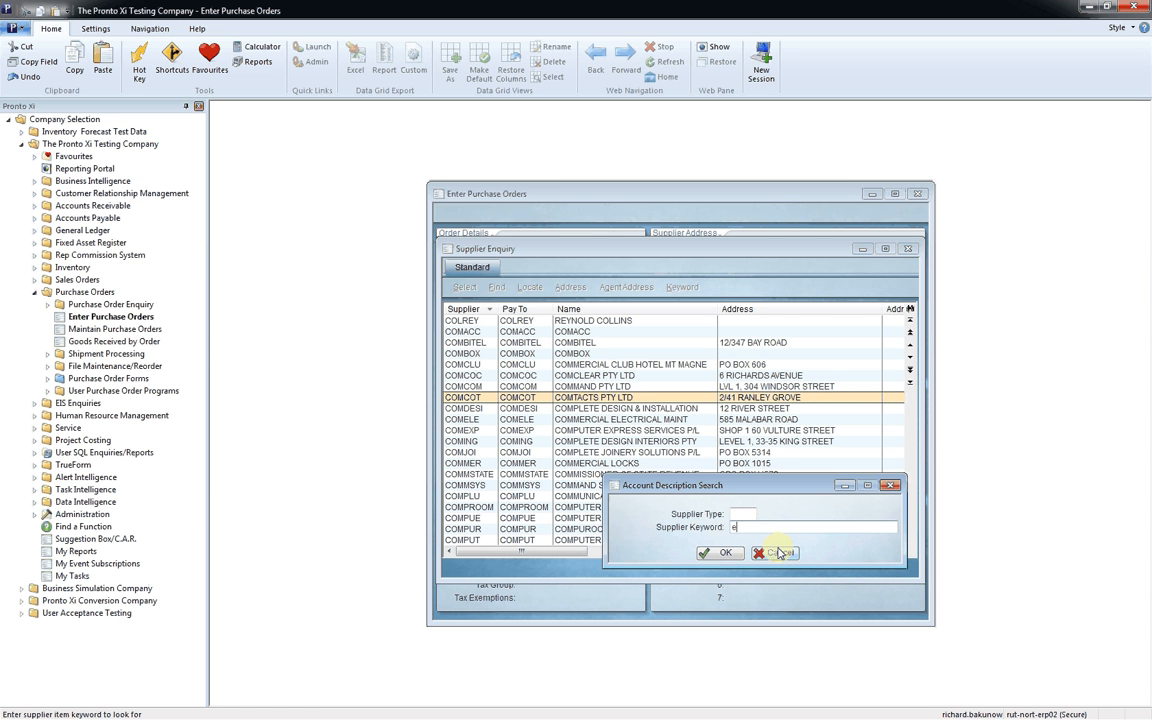
pyautogui.write('lectric')
pyautogui.click(724, 554)
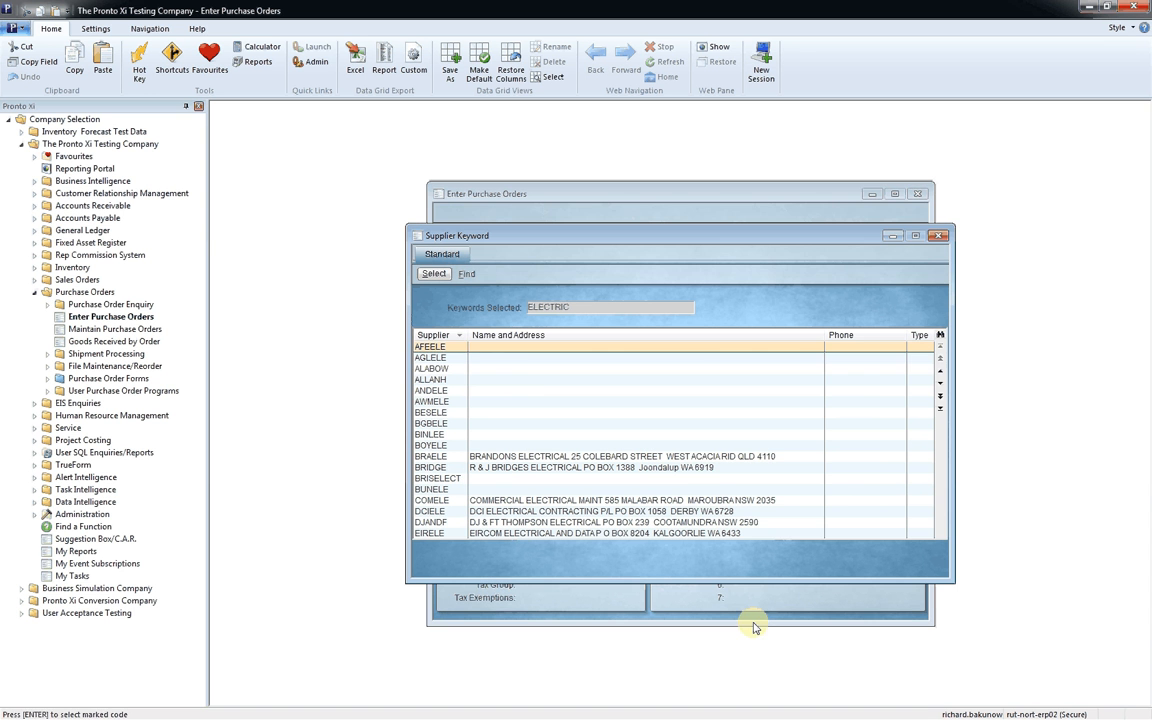
# Choose ORIGIN (Origin Electricity) from the keyword results and accept it as the order's supplier
pyautogui.scroll(-9, 702, 470)
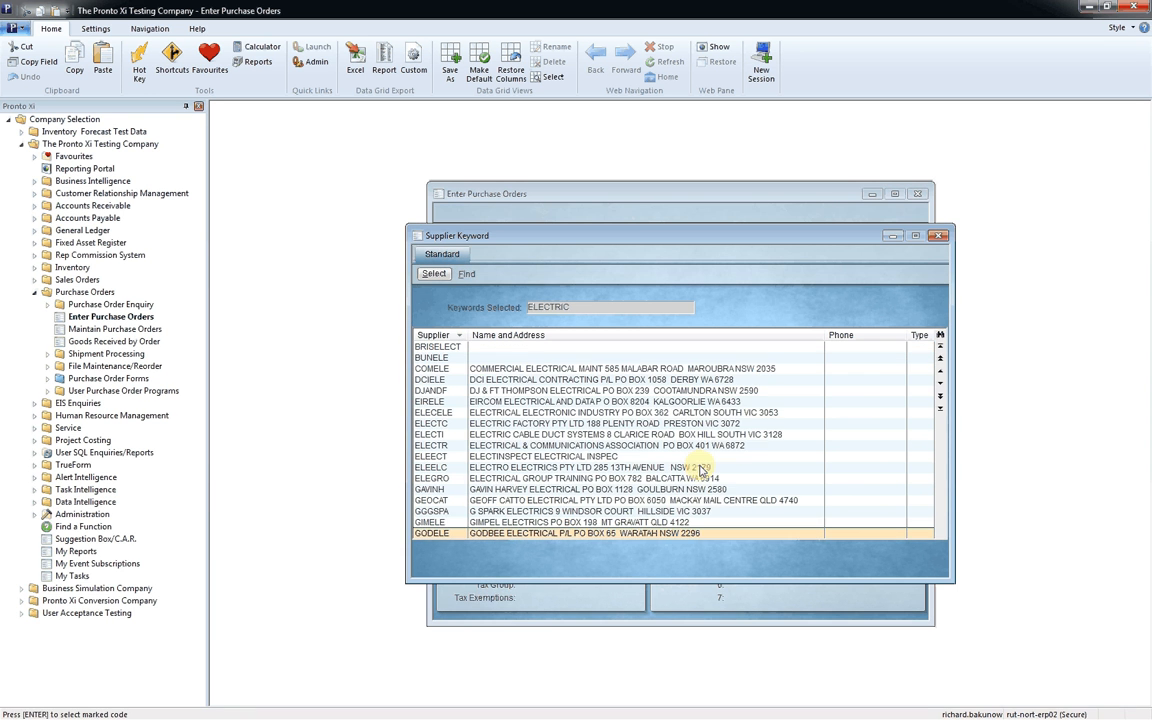
pyautogui.scroll(-10, 702, 470)
pyautogui.scroll(-13, 702, 470)
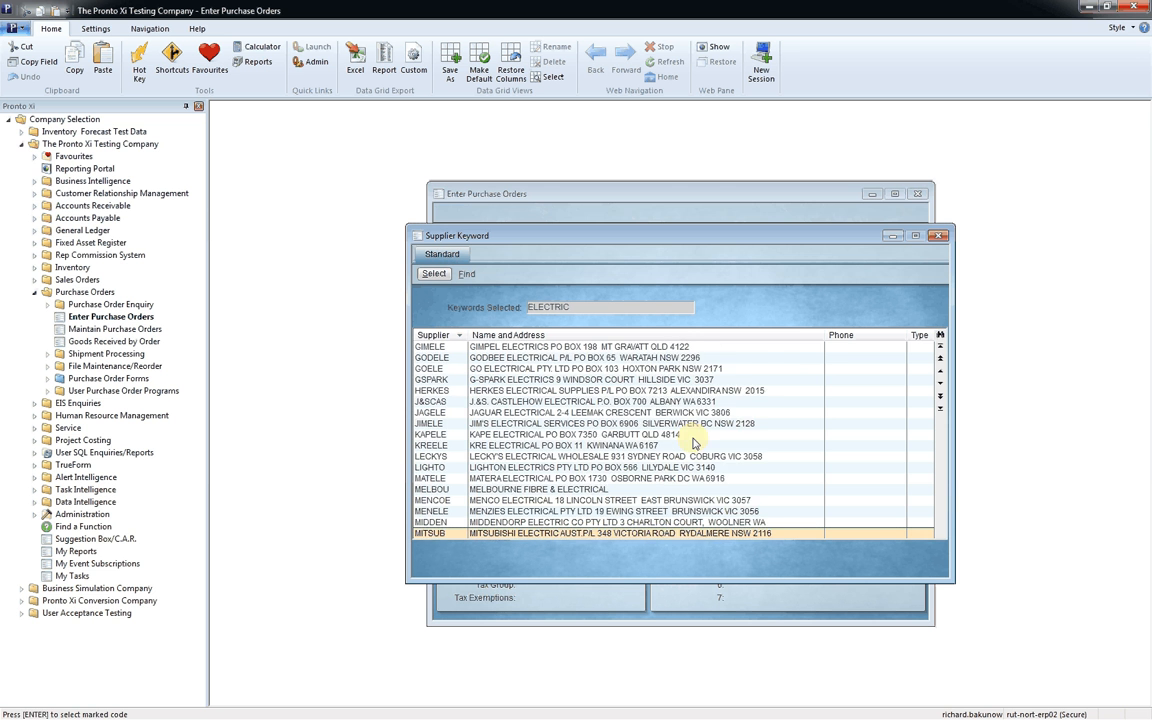
pyautogui.scroll(-6, 672, 409)
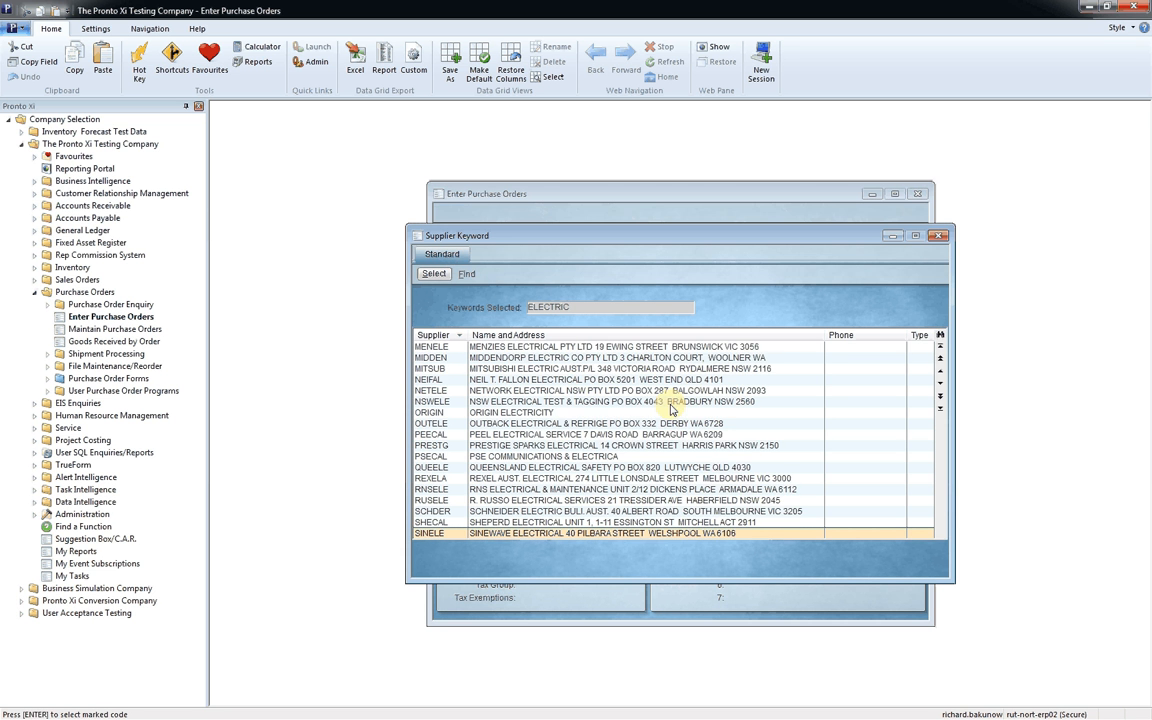
pyautogui.scroll(-13, 672, 409)
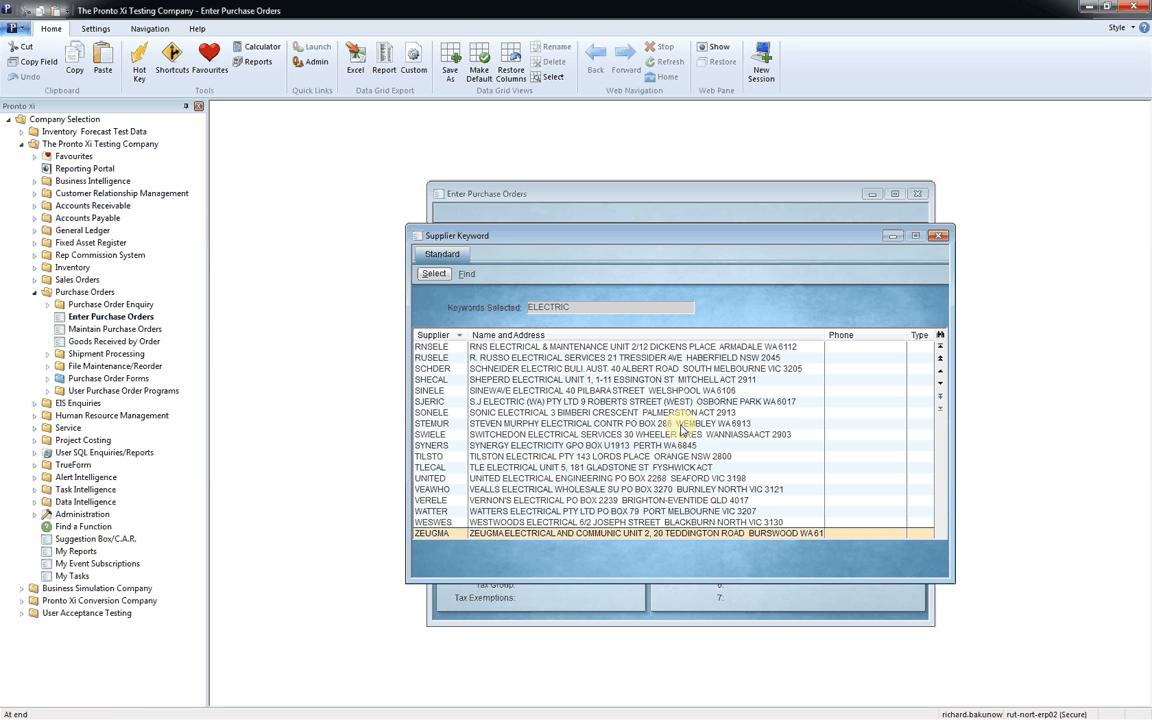
pyautogui.scroll(15, 684, 435)
pyautogui.scroll(12, 688, 443)
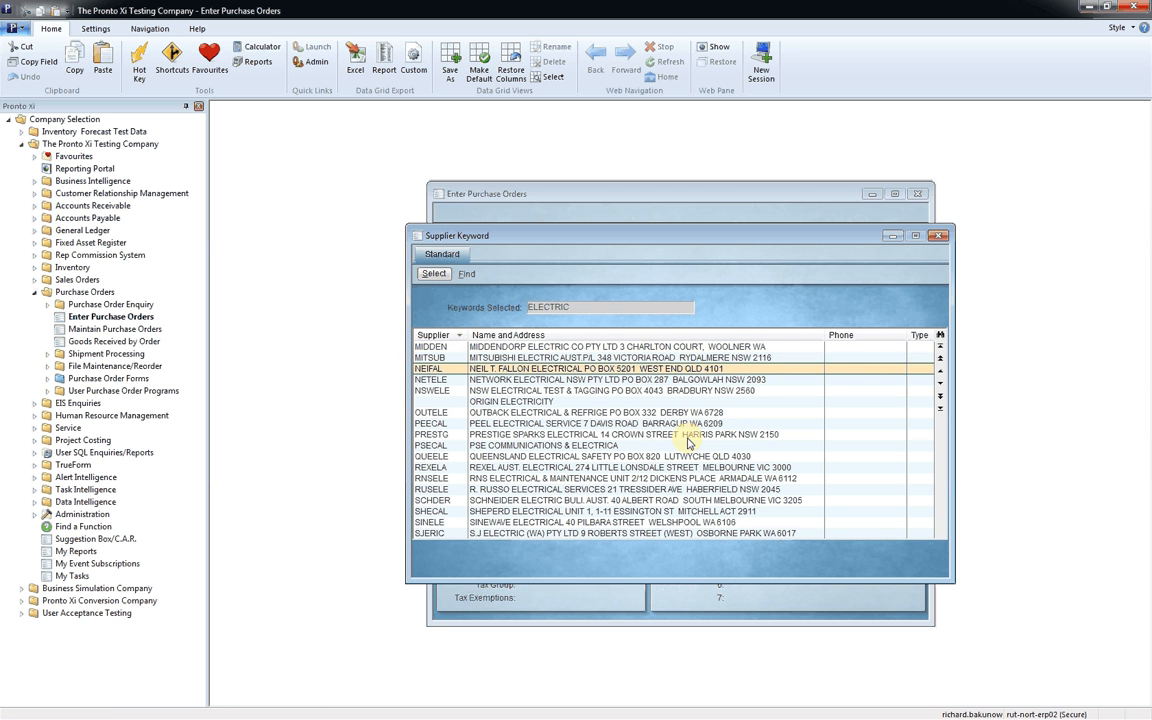
pyautogui.scroll(-3, 689, 452)
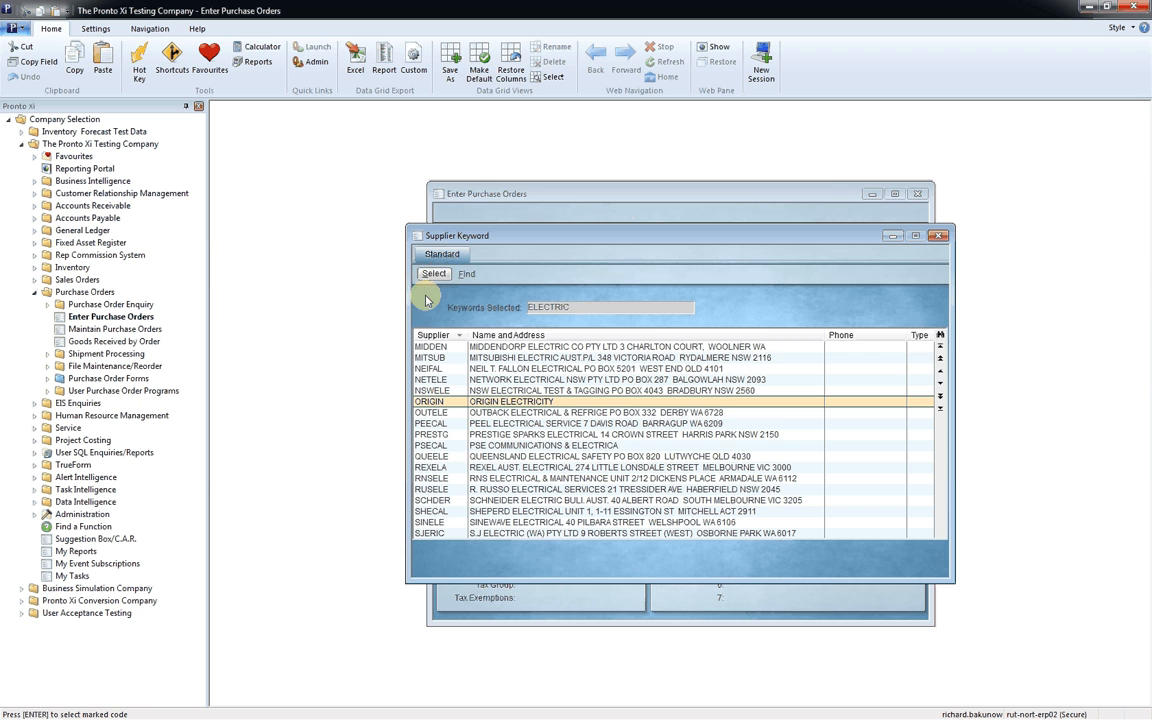
pyautogui.press('Return')
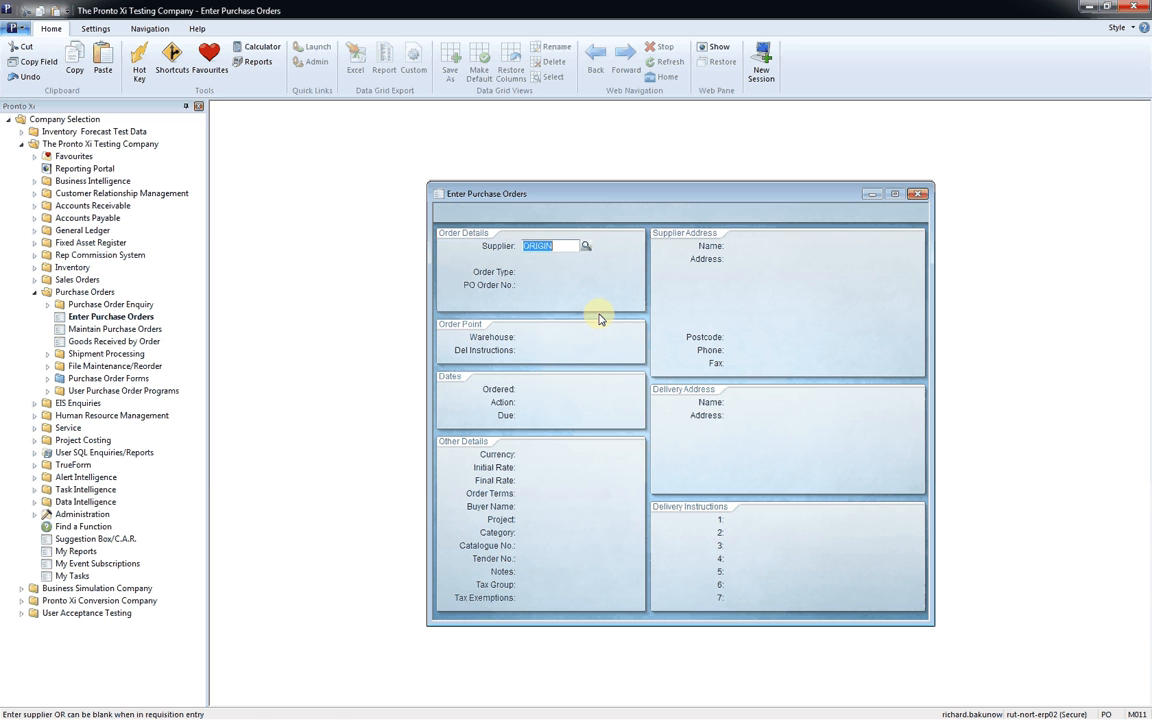
pyautogui.press('Return')
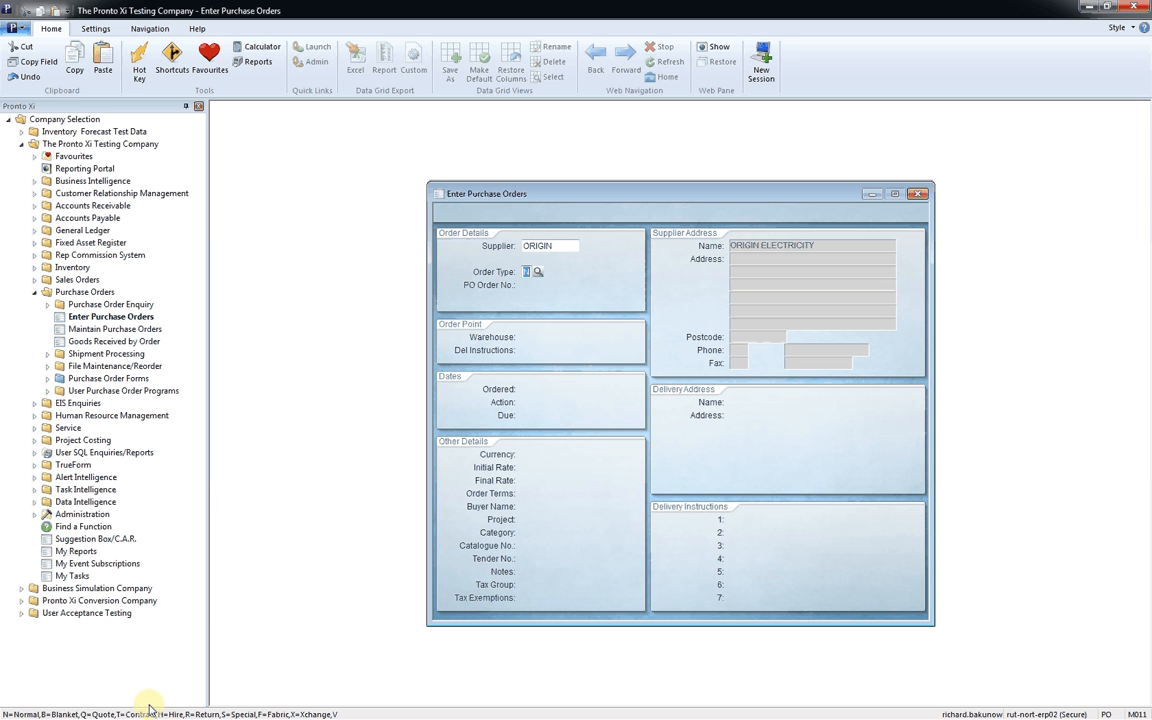
# Set the order type to N-Normal Order and accept it
pyautogui.click(537, 273)
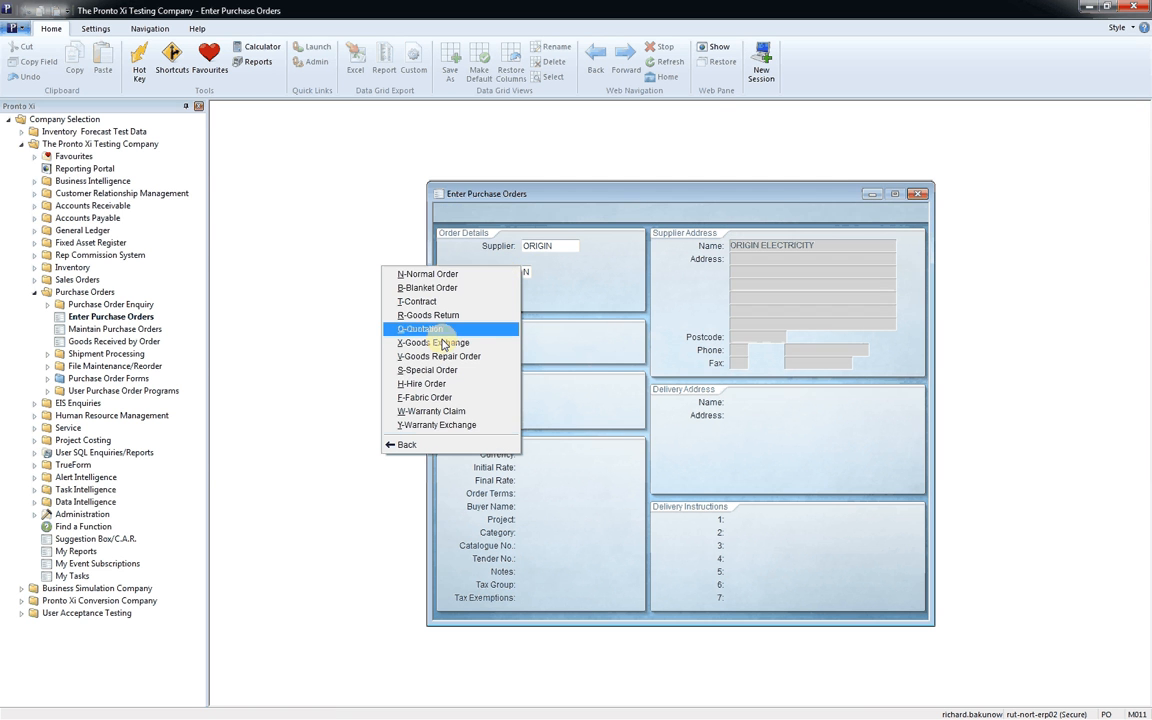
pyautogui.click(453, 275)
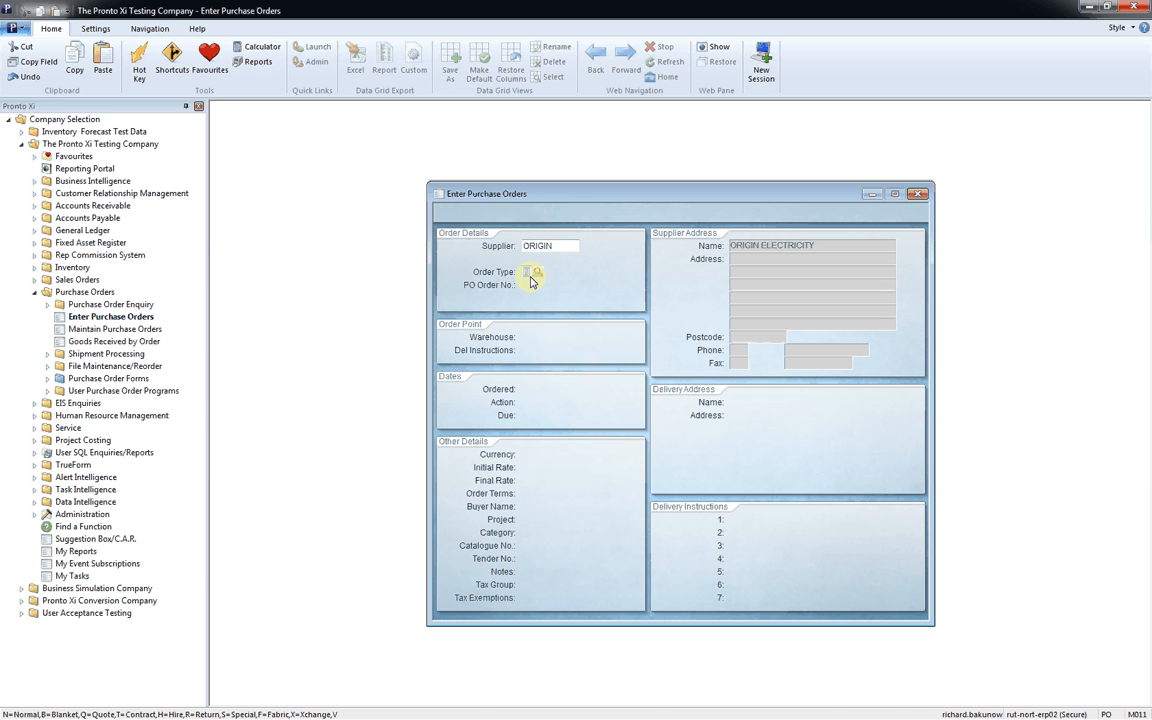
pyautogui.click(545, 338)
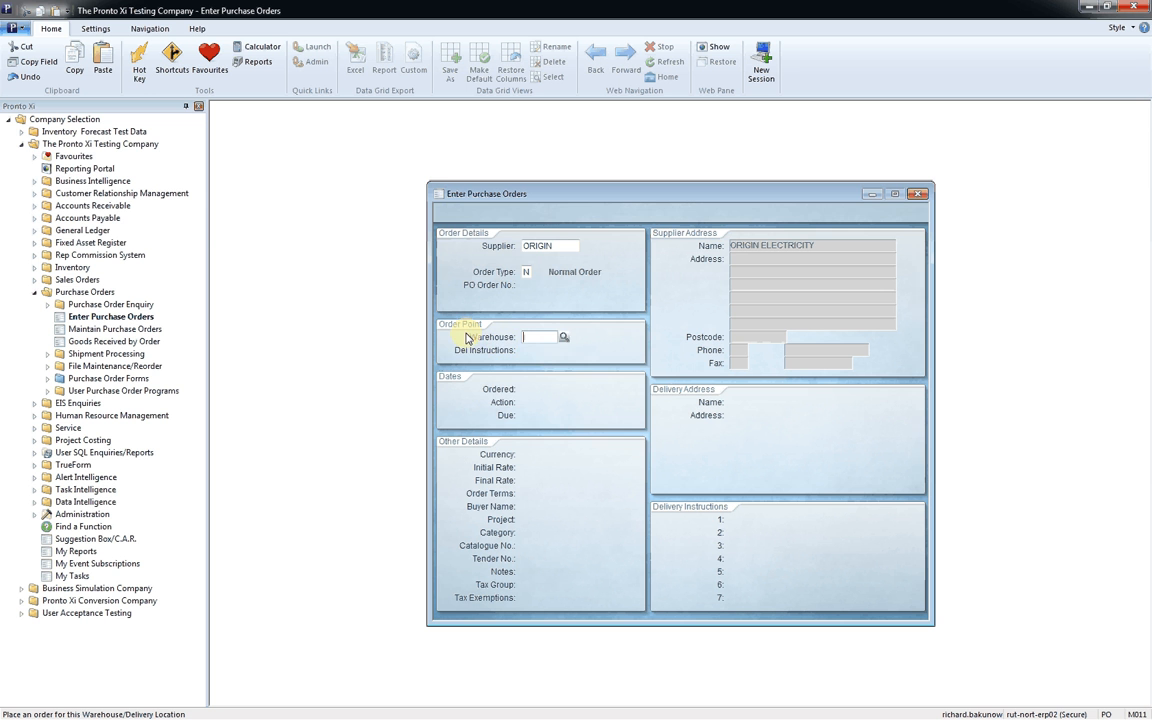
# Set the warehouse to NSW (New South Wales) and make that value the field's default
pyautogui.click(563, 339)
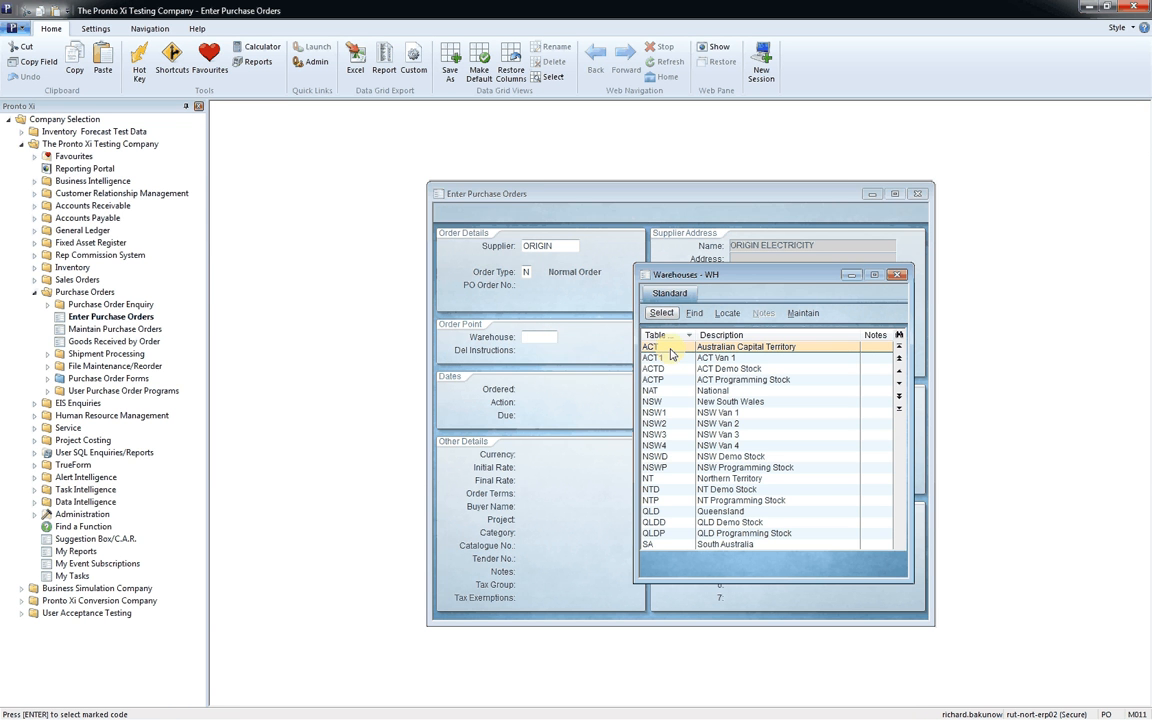
pyautogui.click(716, 403)
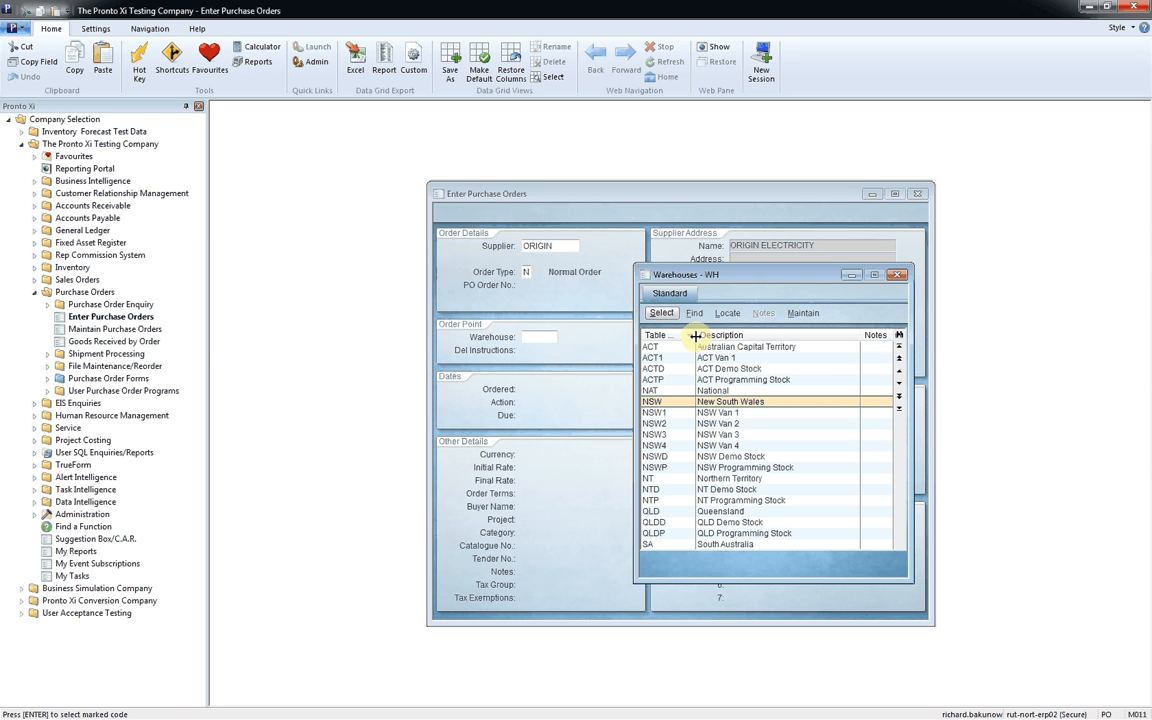
pyautogui.click(669, 315)
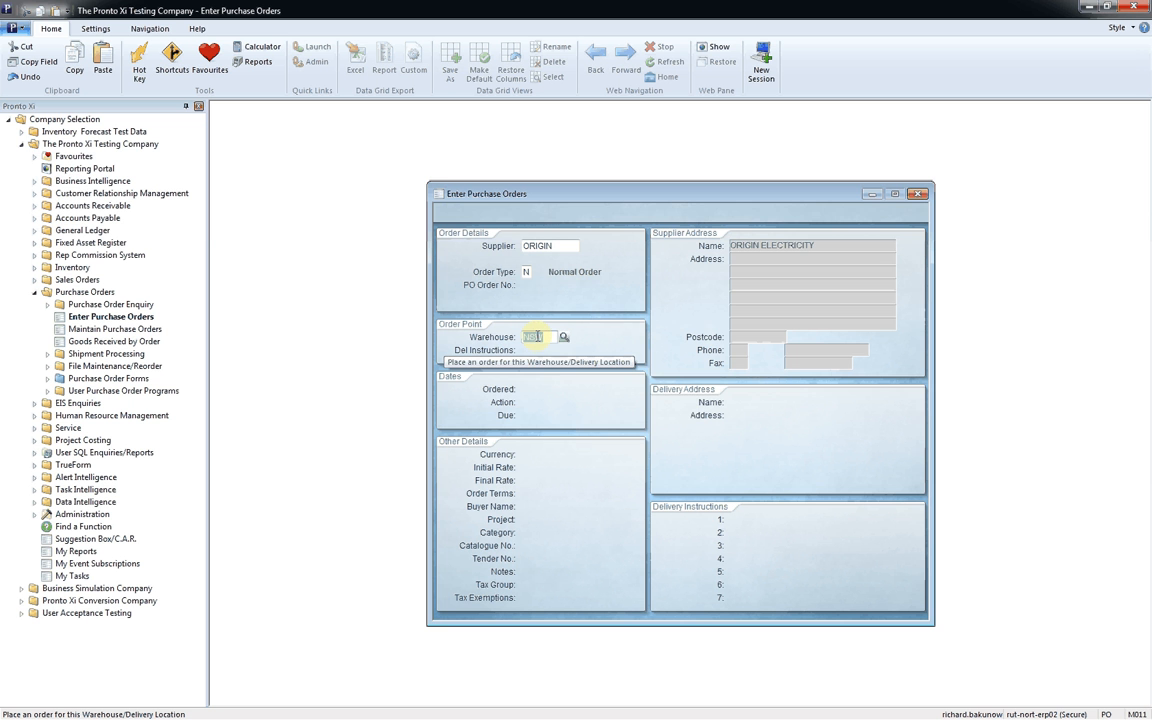
pyautogui.rightClick(531, 340)
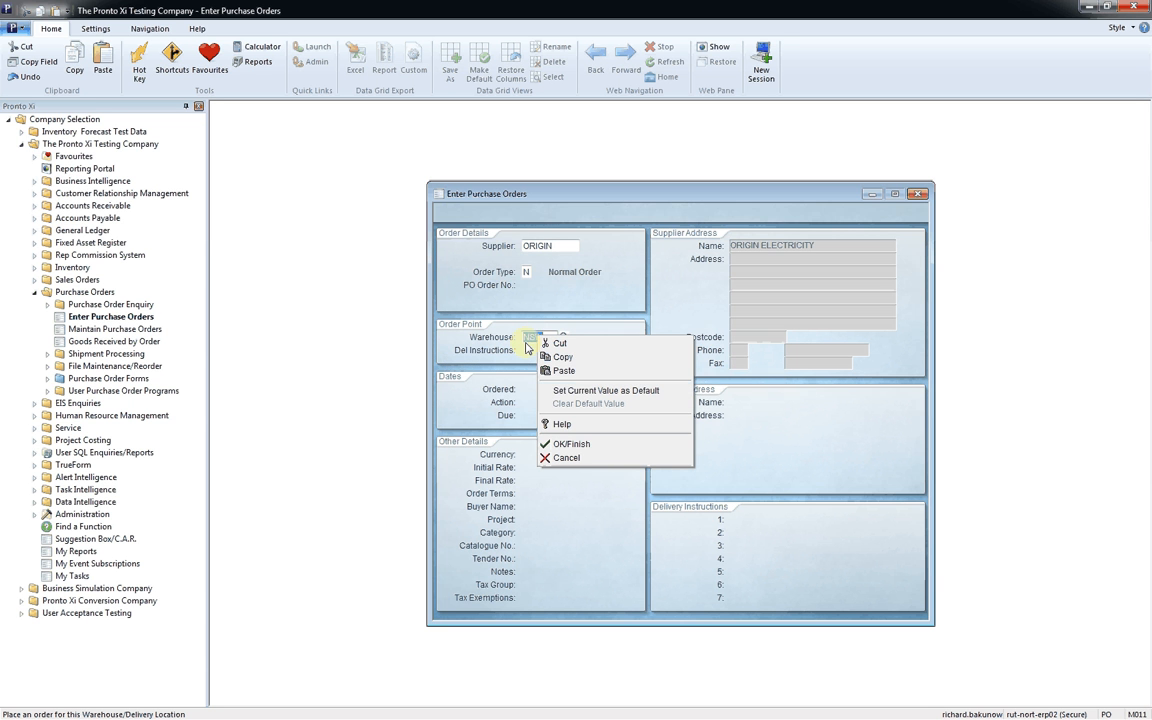
pyautogui.click(613, 391)
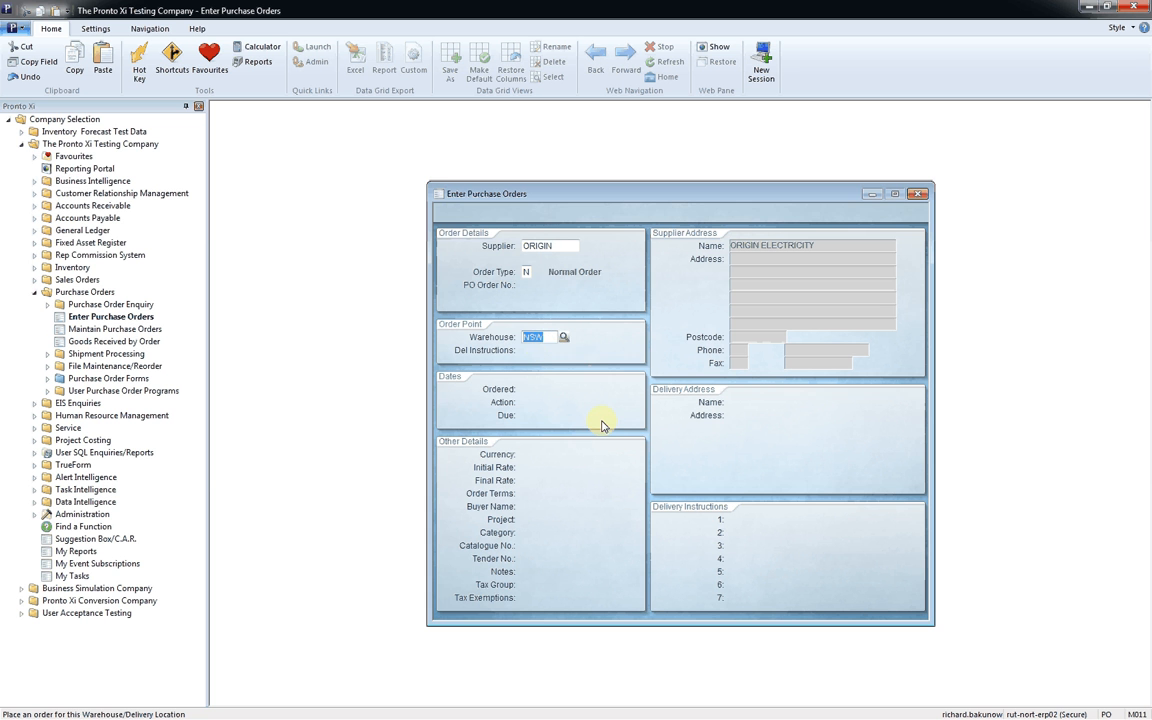
# Accept the warehouse, allocate the next default purchase order number, and leave the delivery instructions code blank
pyautogui.press('Return')
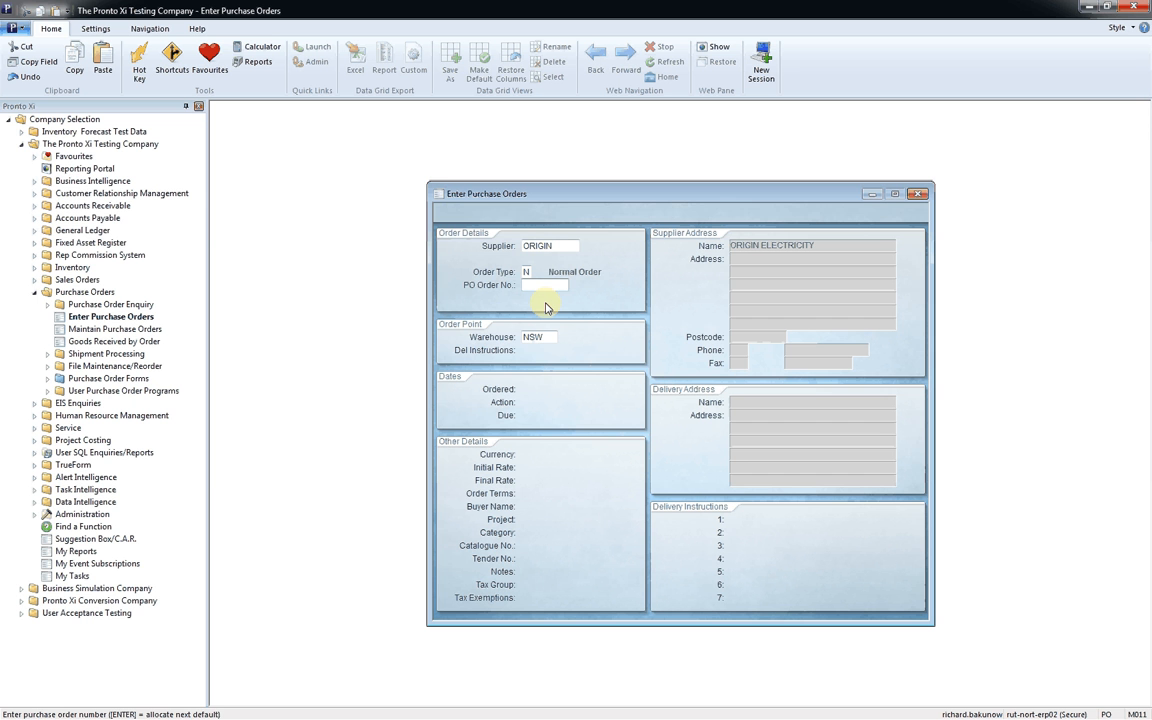
pyautogui.press('Return')
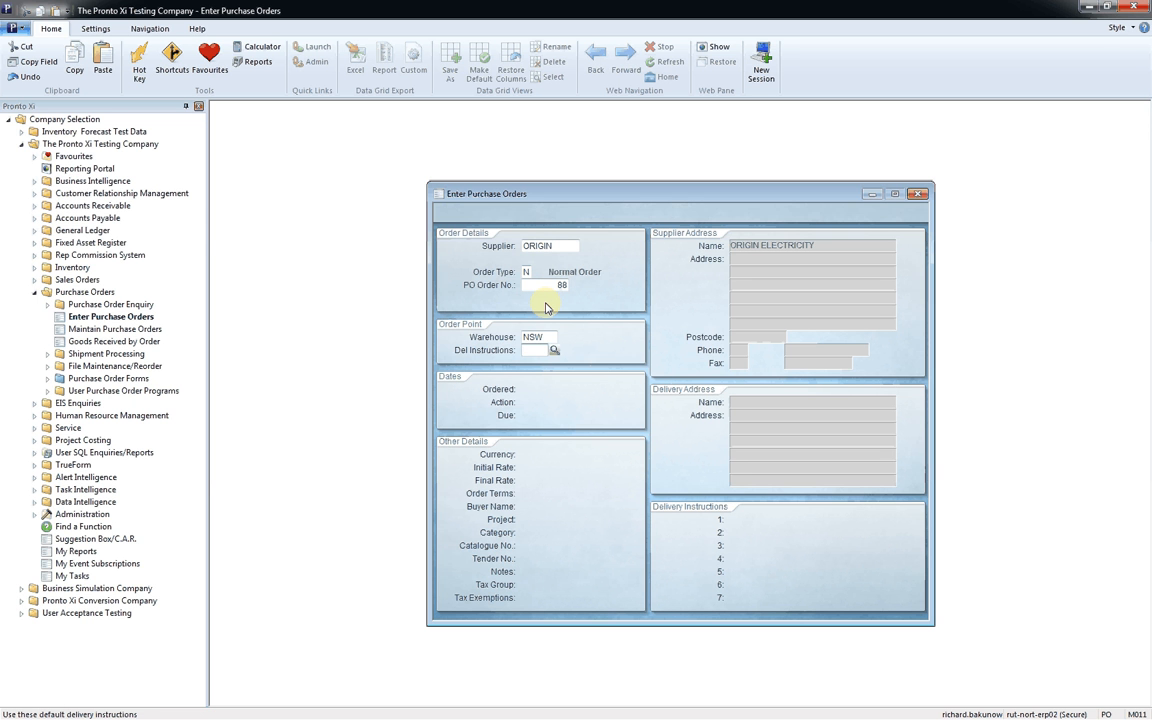
pyautogui.press('Return')
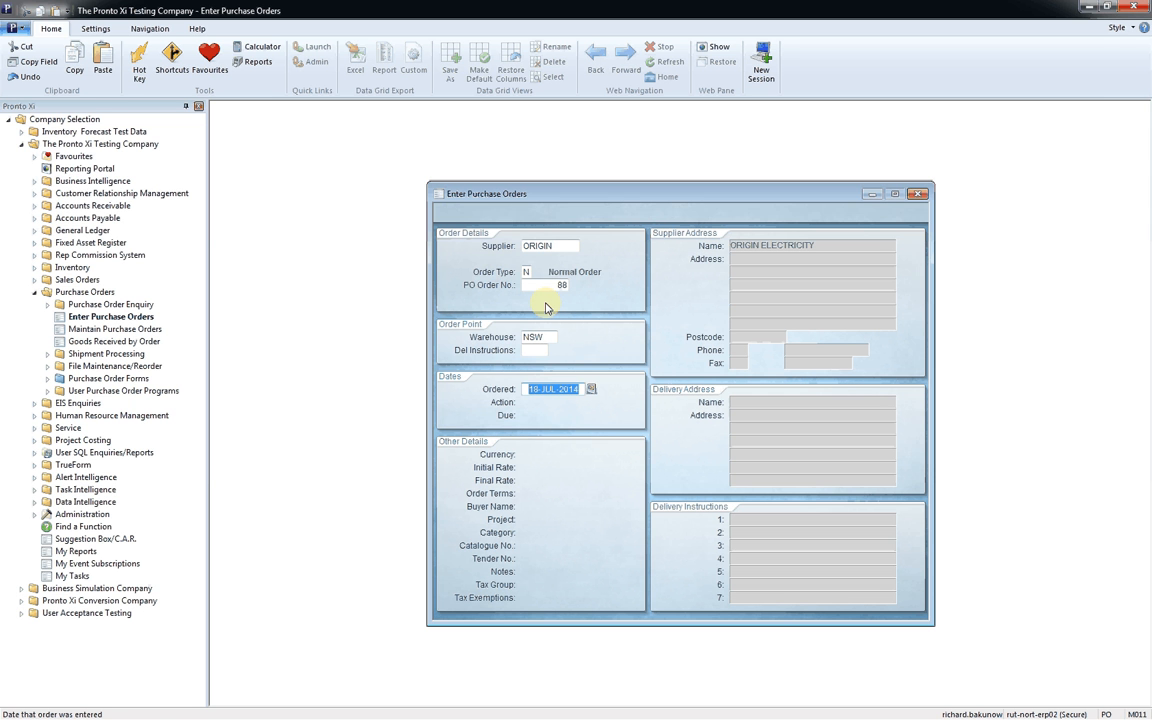
# Keep the default ordered and action dates, and set the due date to 01-AUG-2014
pyautogui.press('Return')
pyautogui.press('Return')
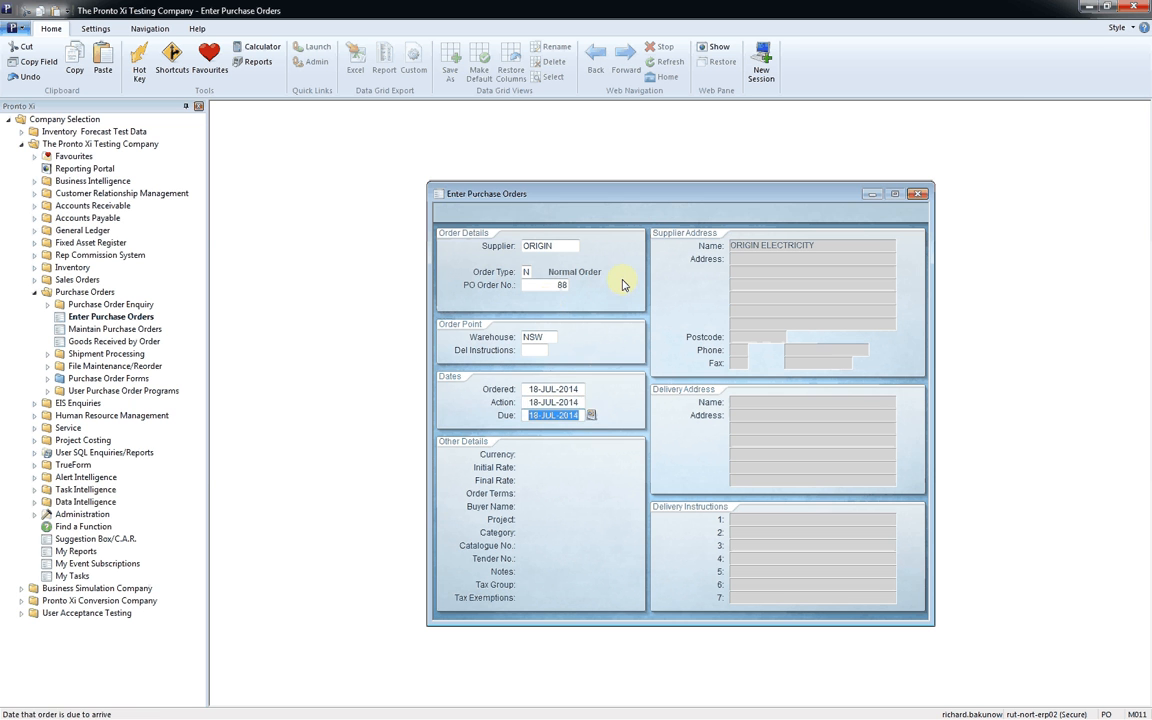
pyautogui.click(592, 418)
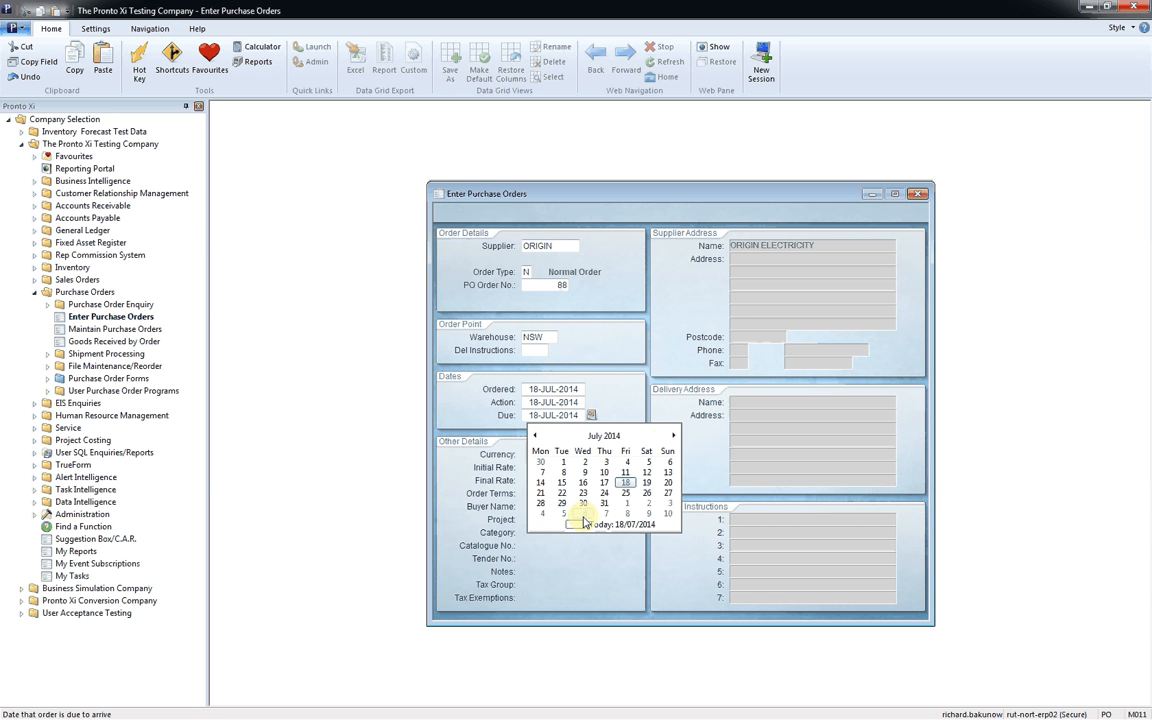
pyautogui.click(673, 436)
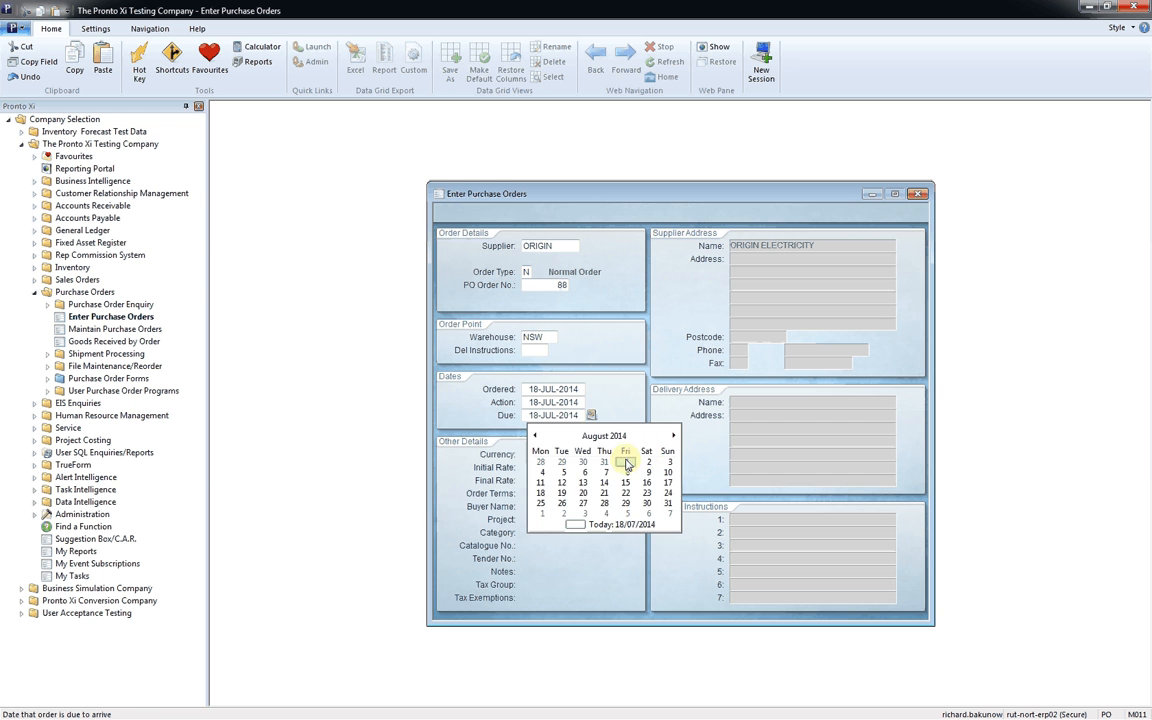
pyautogui.click(626, 462)
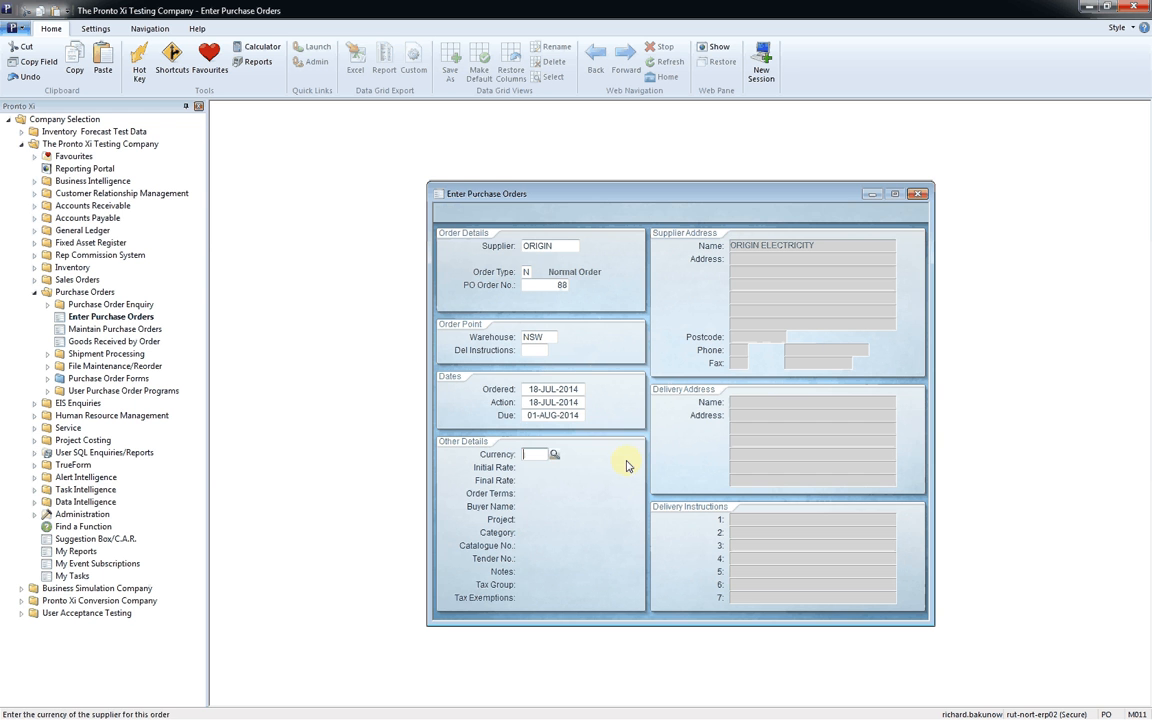
# Accept the default values for all the Other Details fields, from currency through tax exemptions, to complete the order header
pyautogui.click(541, 494)
pyautogui.press('Tab')
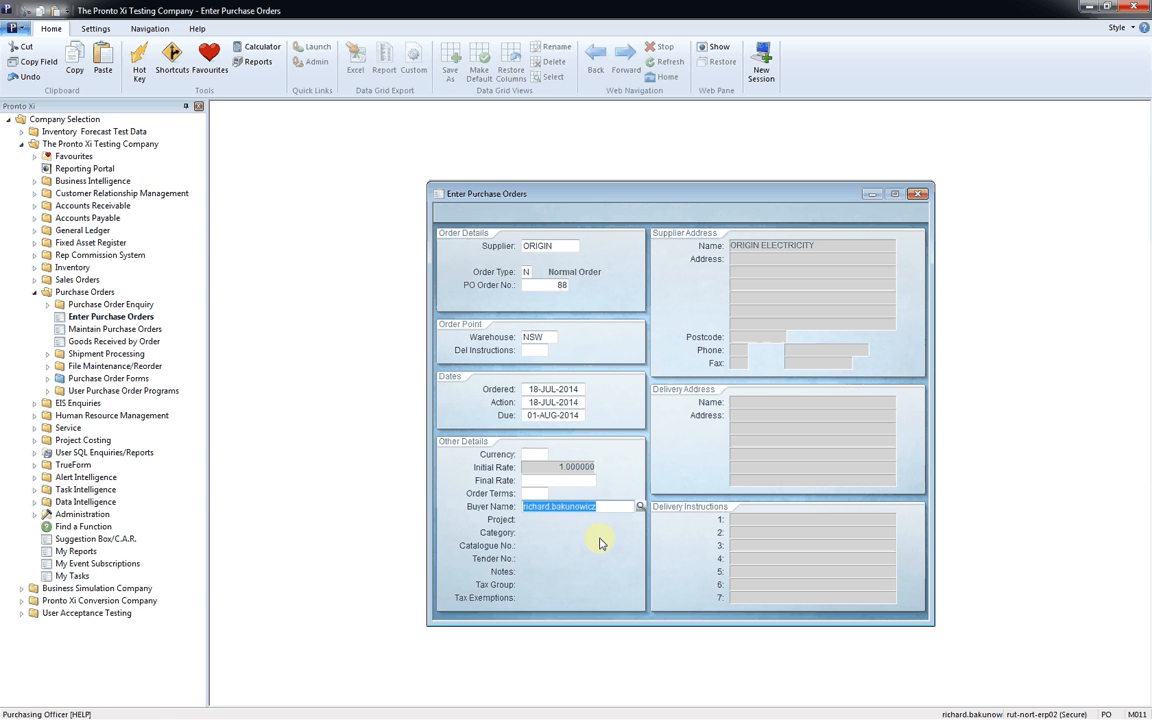
pyautogui.press('Tab')
pyautogui.press('Tab')
pyautogui.press('Tab')
pyautogui.press('Tab')
pyautogui.press('Tab')
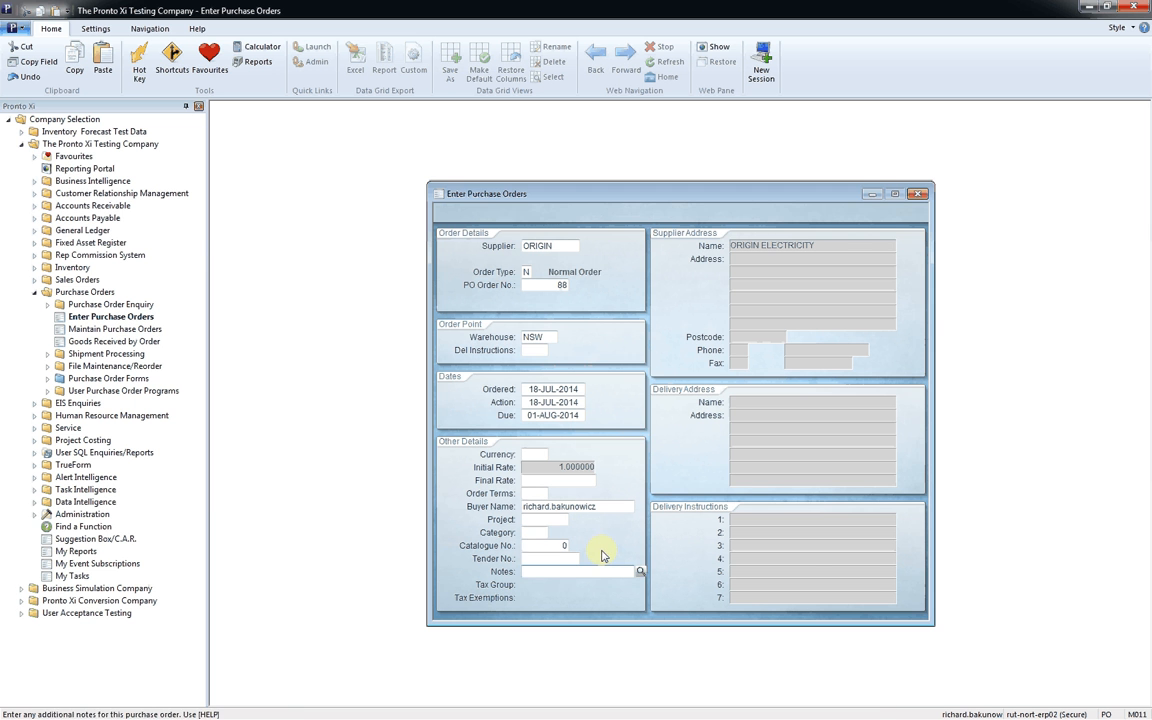
pyautogui.press('Tab')
pyautogui.press('Tab')
pyautogui.press('Tab')
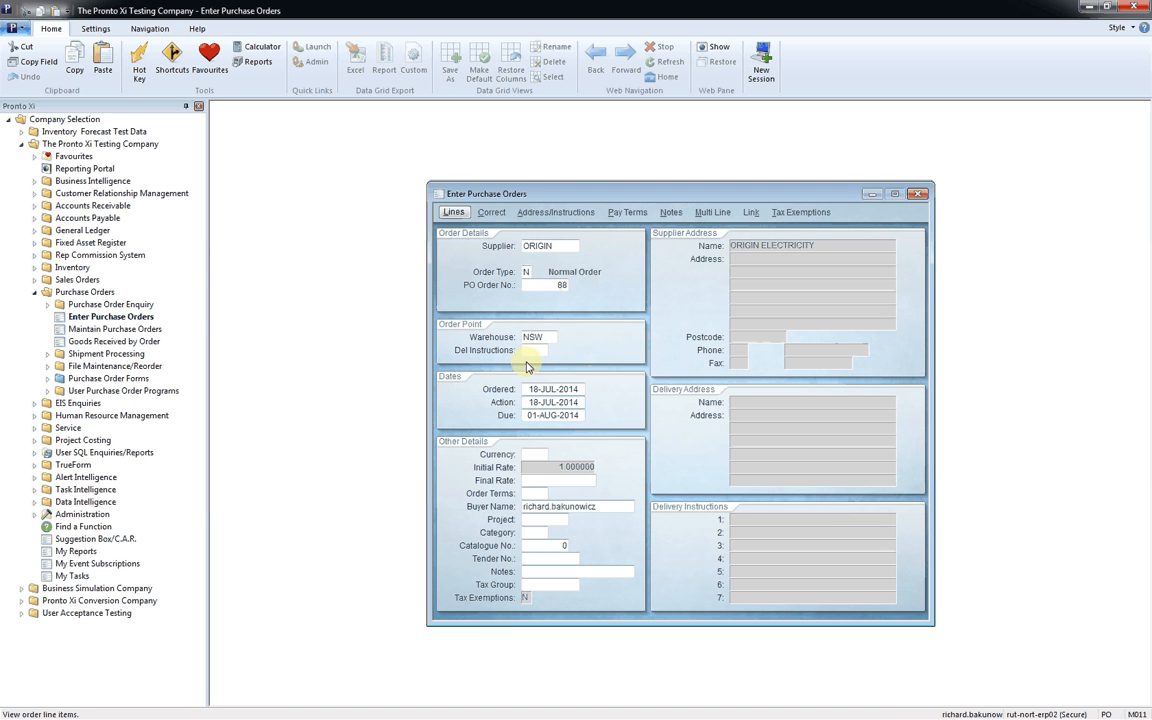
# Open the order's line entry and bring up the item code lookup for line 1
pyautogui.click(455, 213)
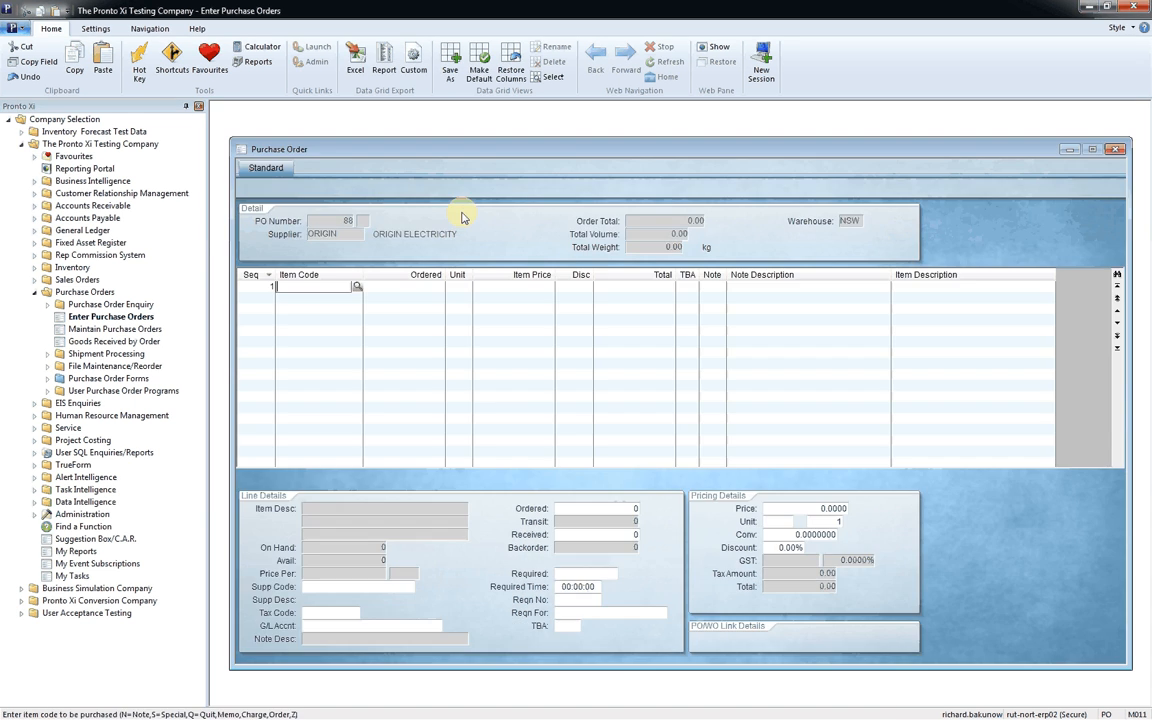
pyautogui.click(357, 288)
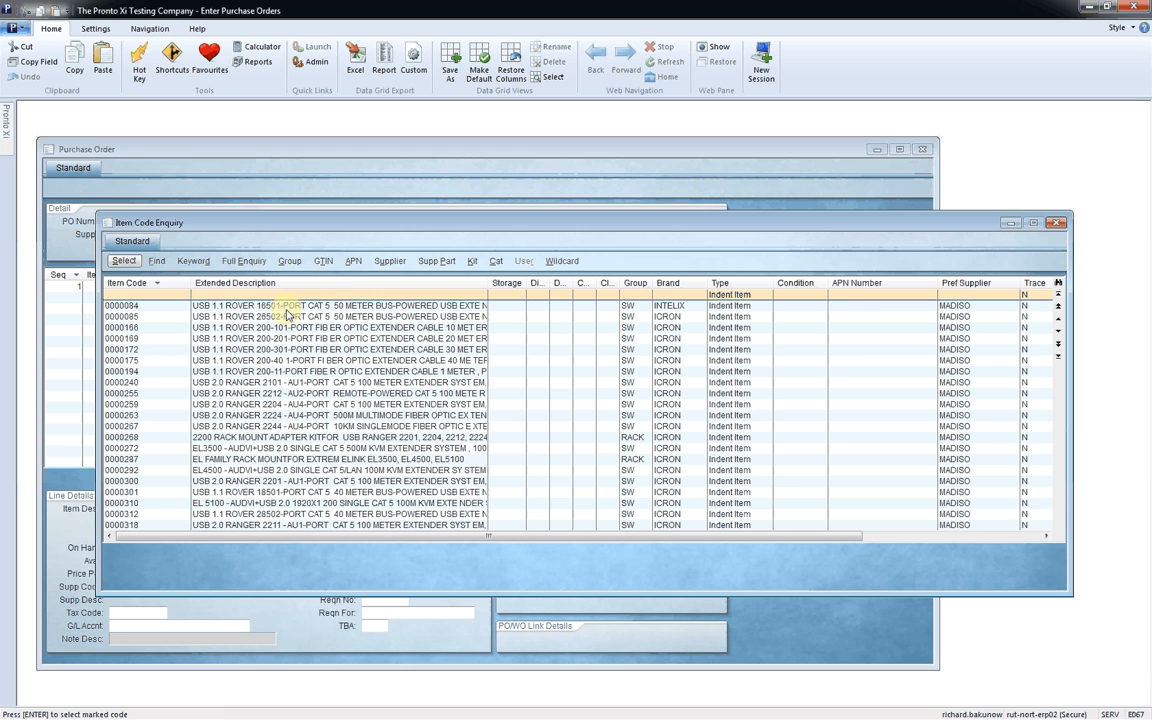